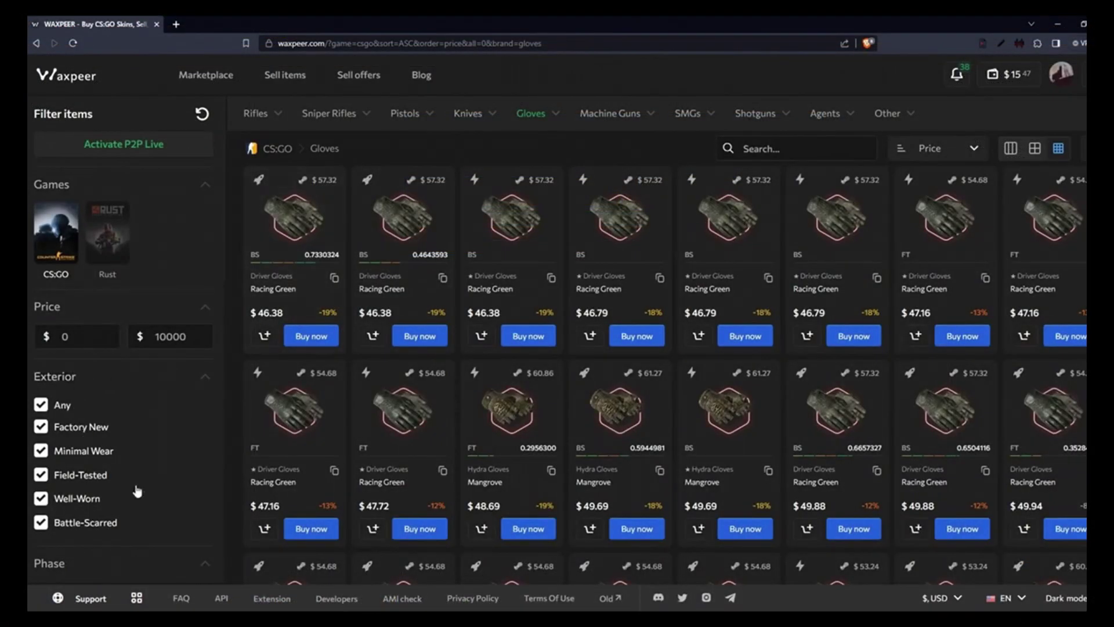
scroll(137, 492, down, 1)
Step: Filter the Waxpeer glove listings to the Field-Tested exterior only
click(180, 418)
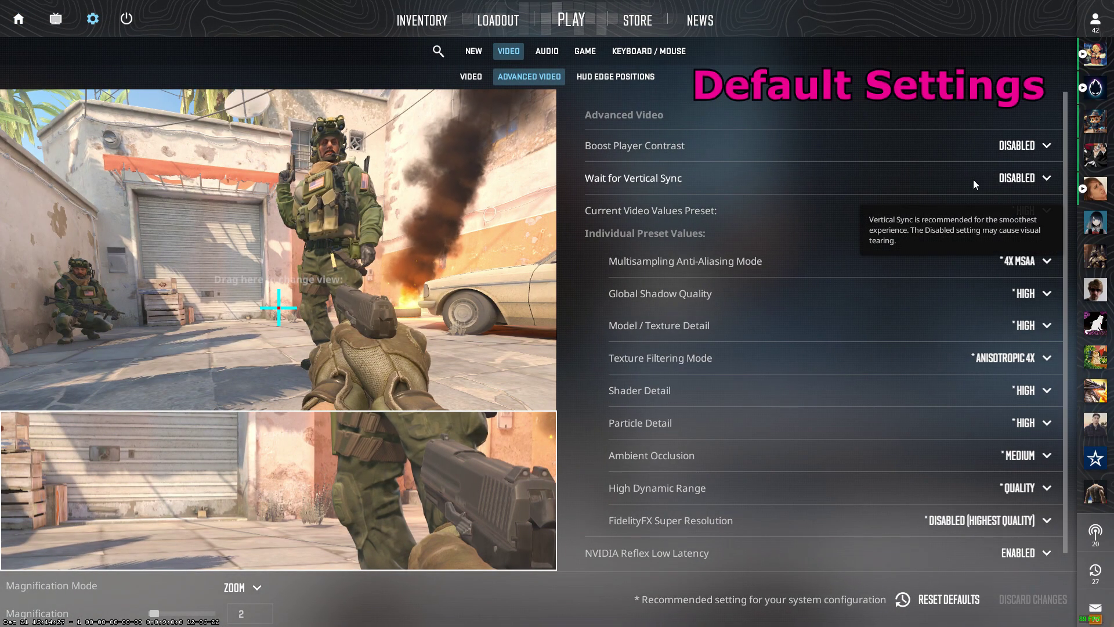
Step: View Counter-Strike 2's default Video and Advanced Video settings at the High preset
click(471, 77)
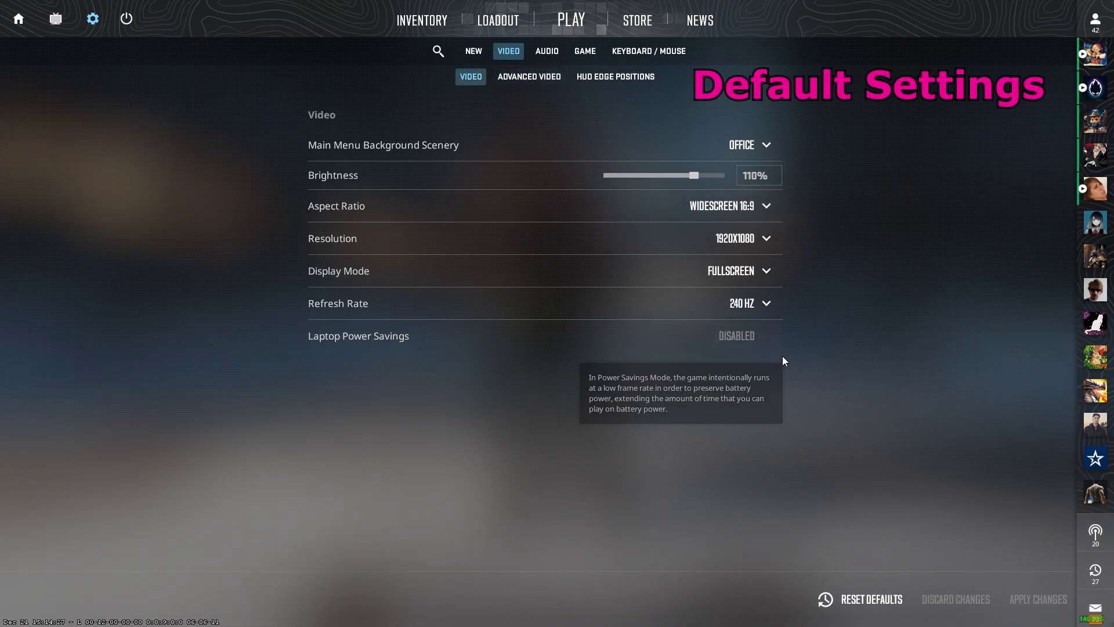
click(524, 78)
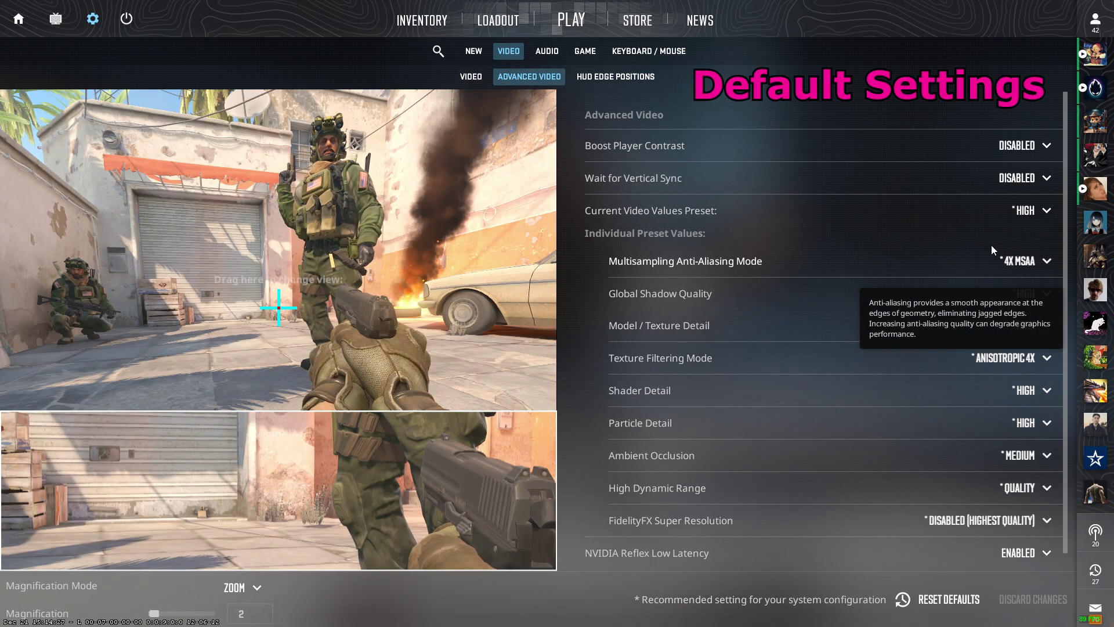
scroll(992, 531, down, 1)
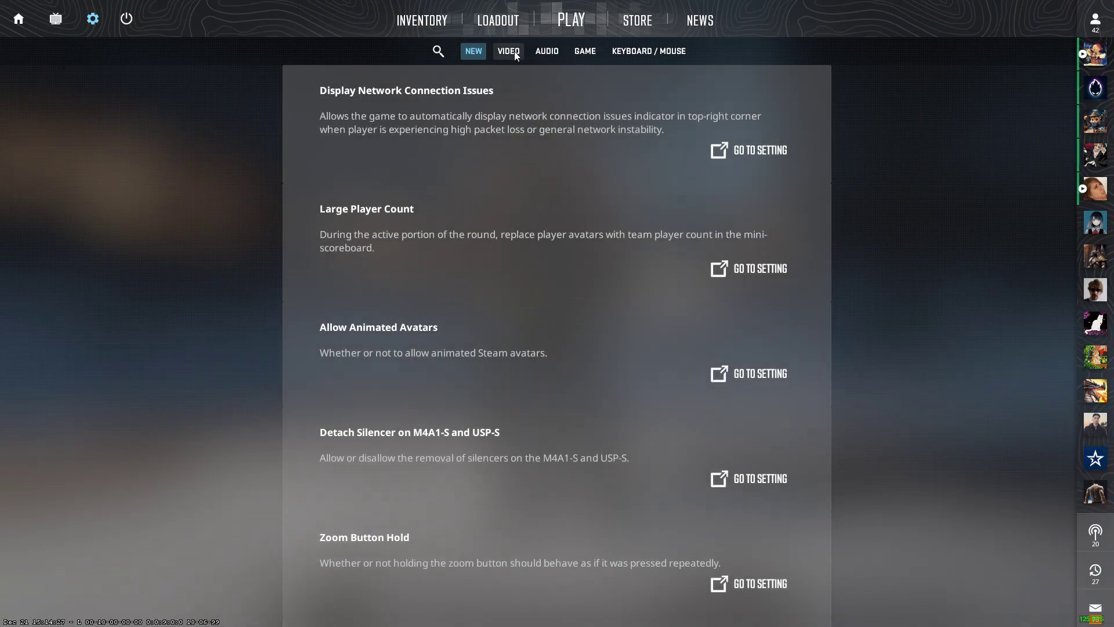
Step: Set 2x MSAA, Medium model/texture detail, Anisotropic 16X filtering, Low shader detail and lower particle detail
click(518, 54)
click(522, 79)
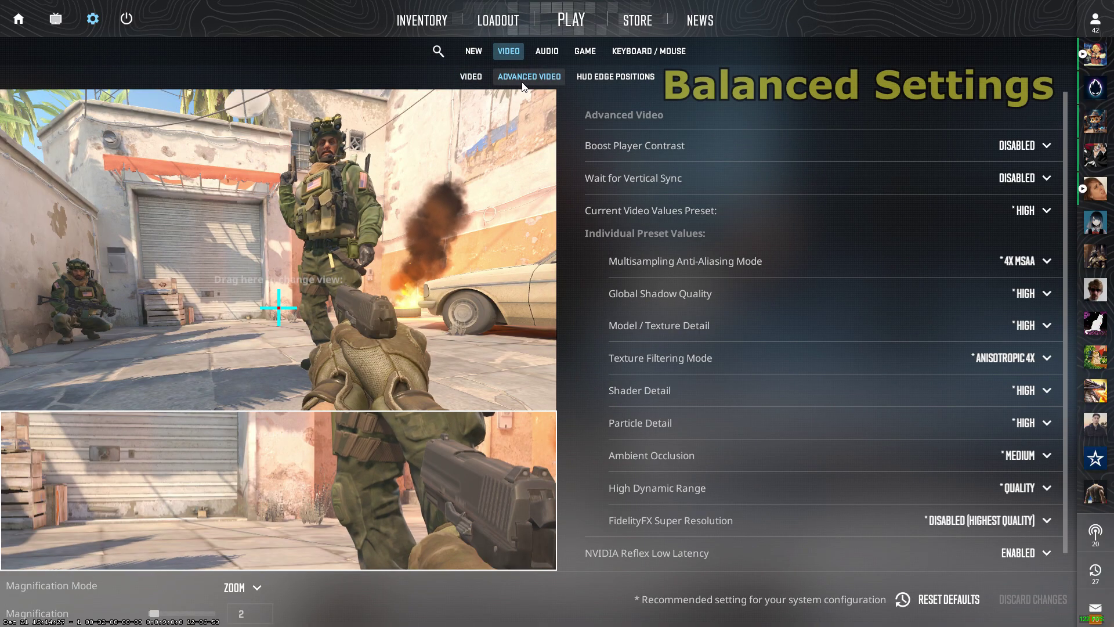
click(1006, 259)
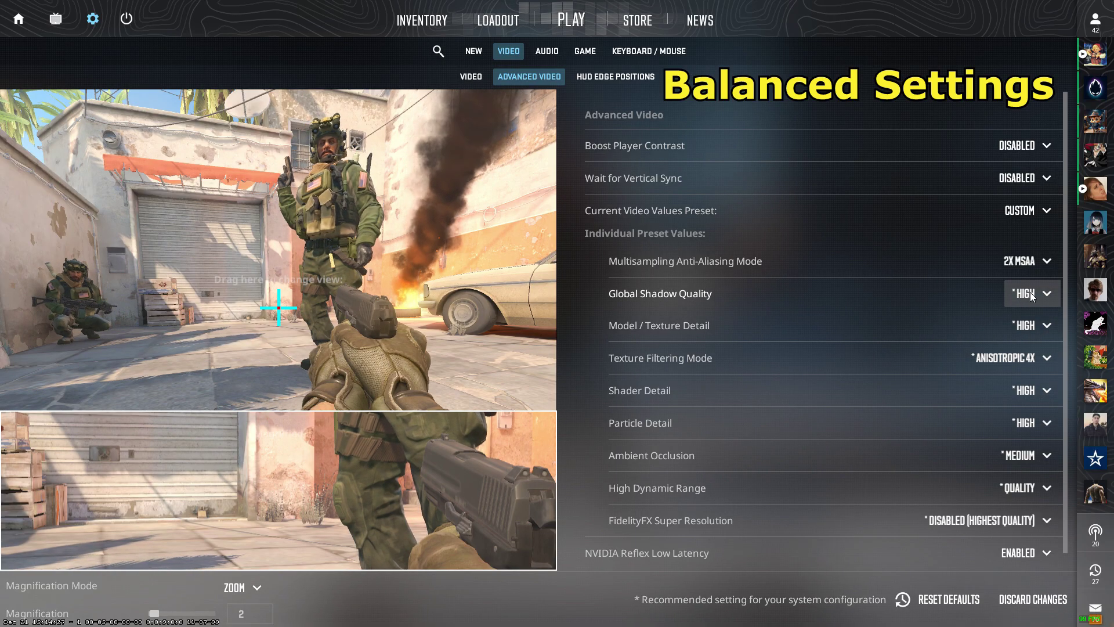
click(1031, 325)
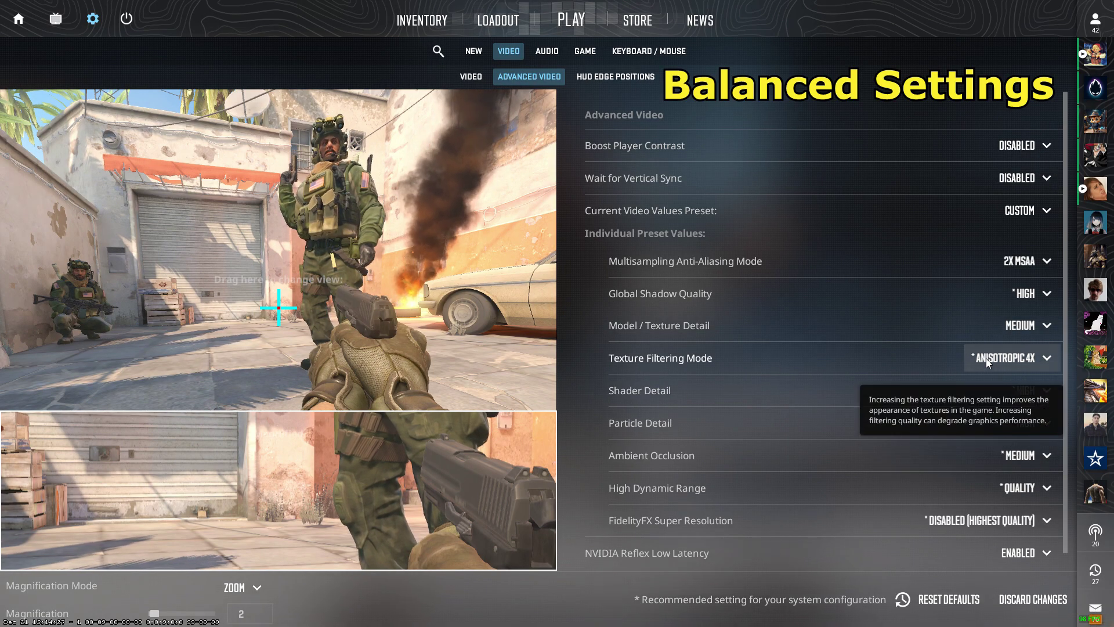
click(993, 357)
click(1001, 487)
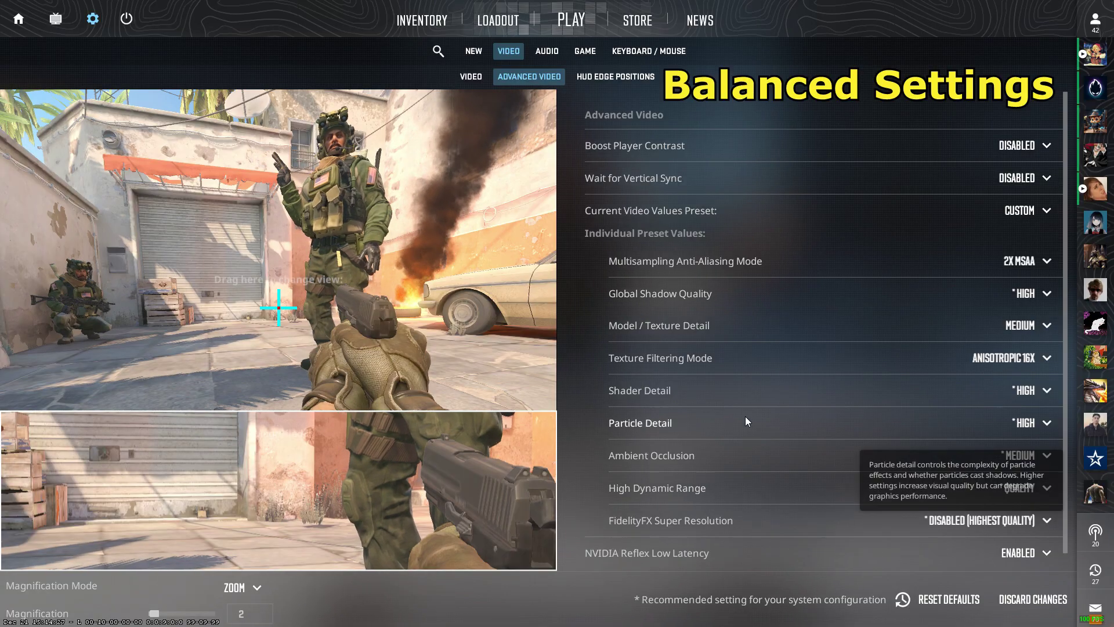
click(1038, 391)
click(1018, 421)
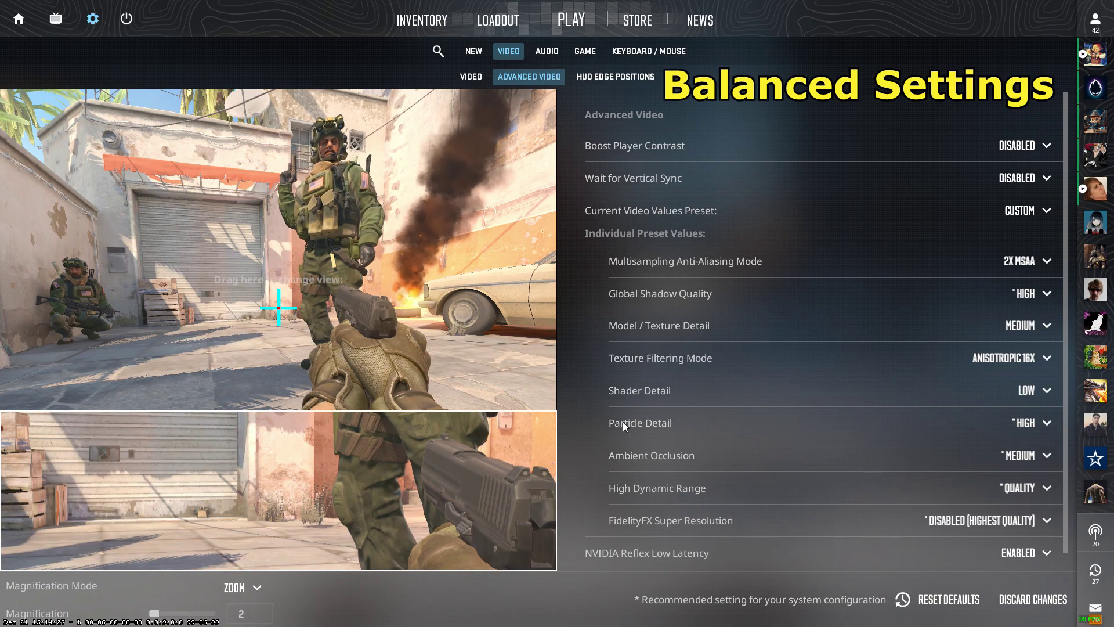
click(992, 424)
click(1025, 452)
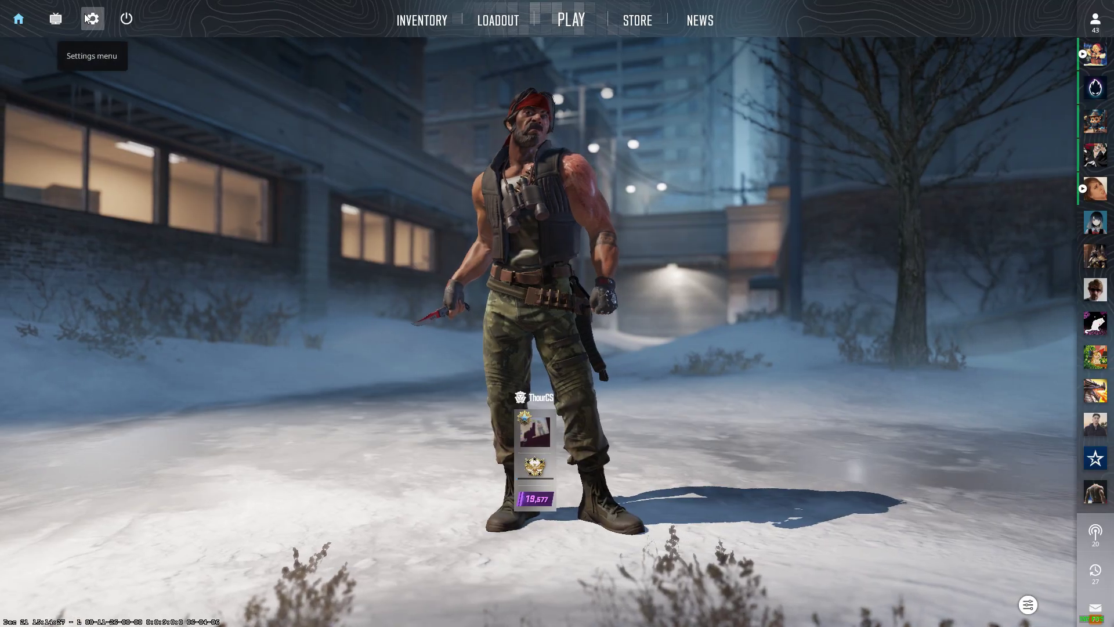
Step: Set MSAA to None, Global Shadow Quality to Low and Model/Texture Detail to Low
click(91, 18)
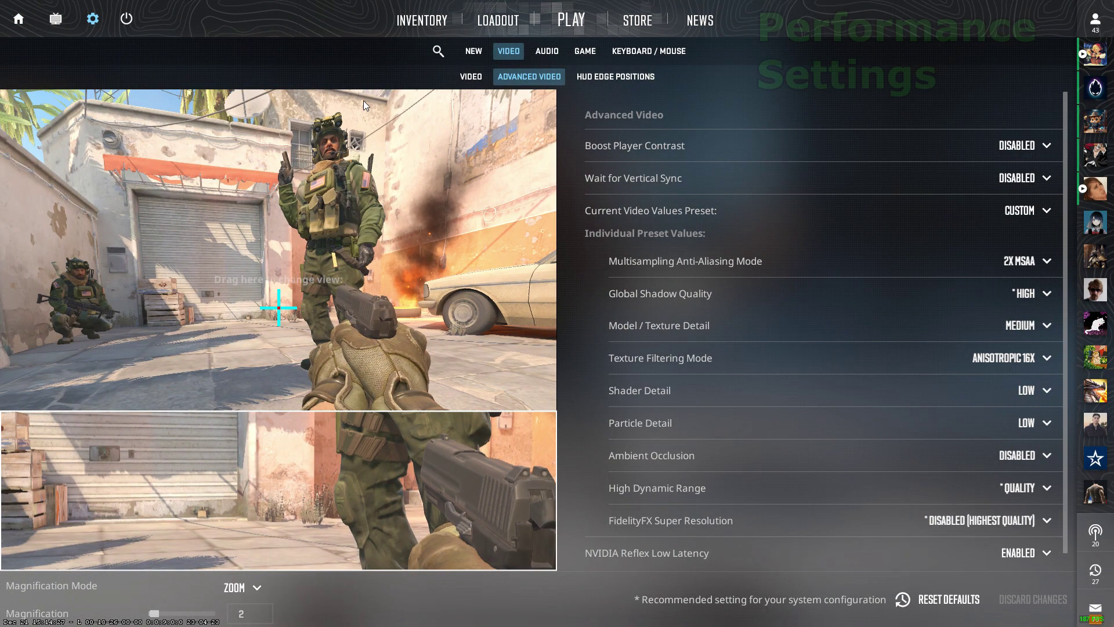
click(1020, 261)
click(1022, 290)
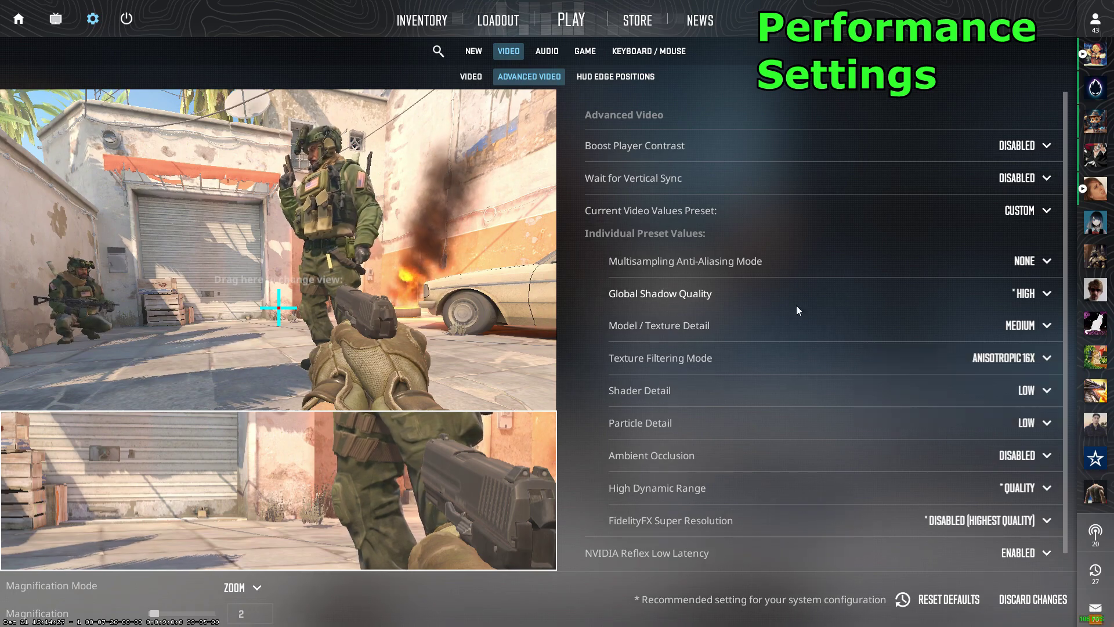
click(1024, 295)
click(1016, 324)
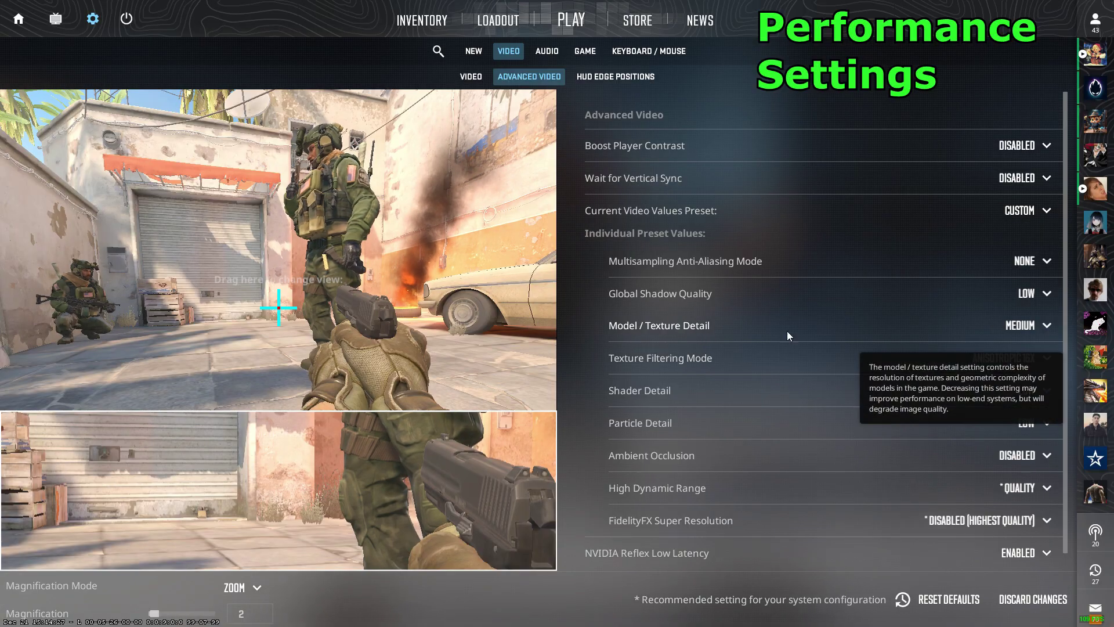
click(1018, 328)
click(1014, 354)
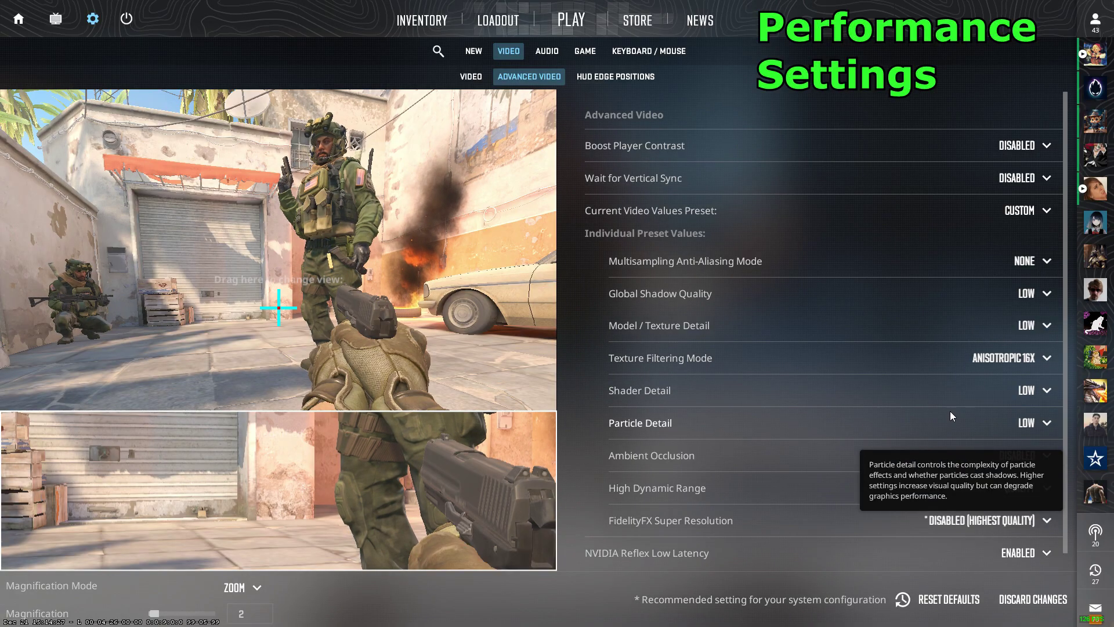
scroll(976, 445, down, 1)
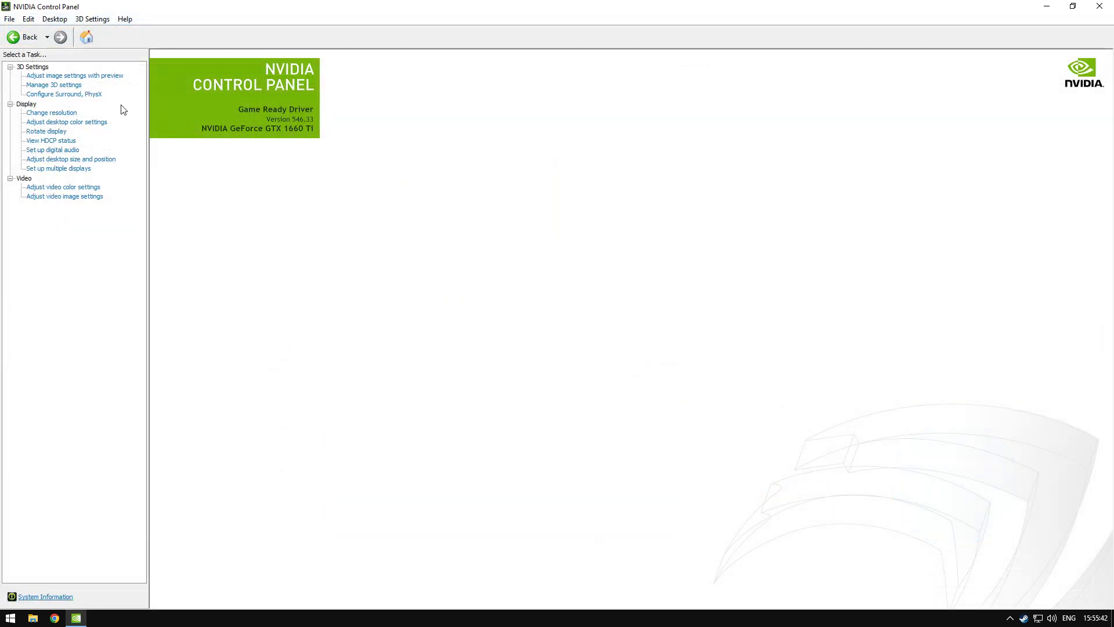
Step: Select Counter-Strike 2 (cs2.exe) under Manage 3D Settings > Program Settings
click(97, 76)
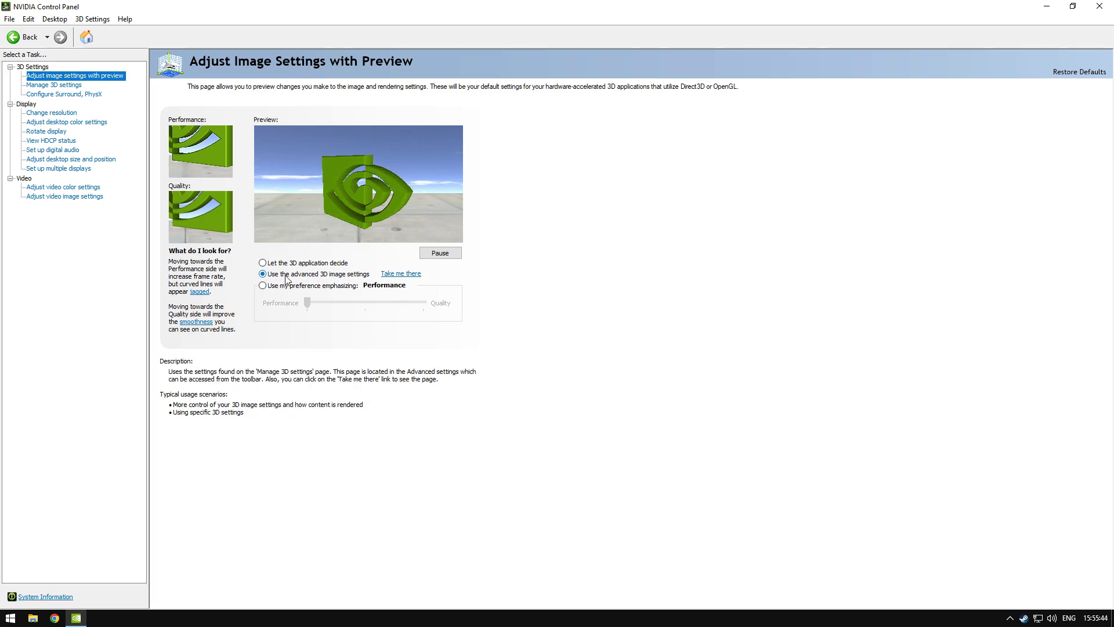
click(270, 277)
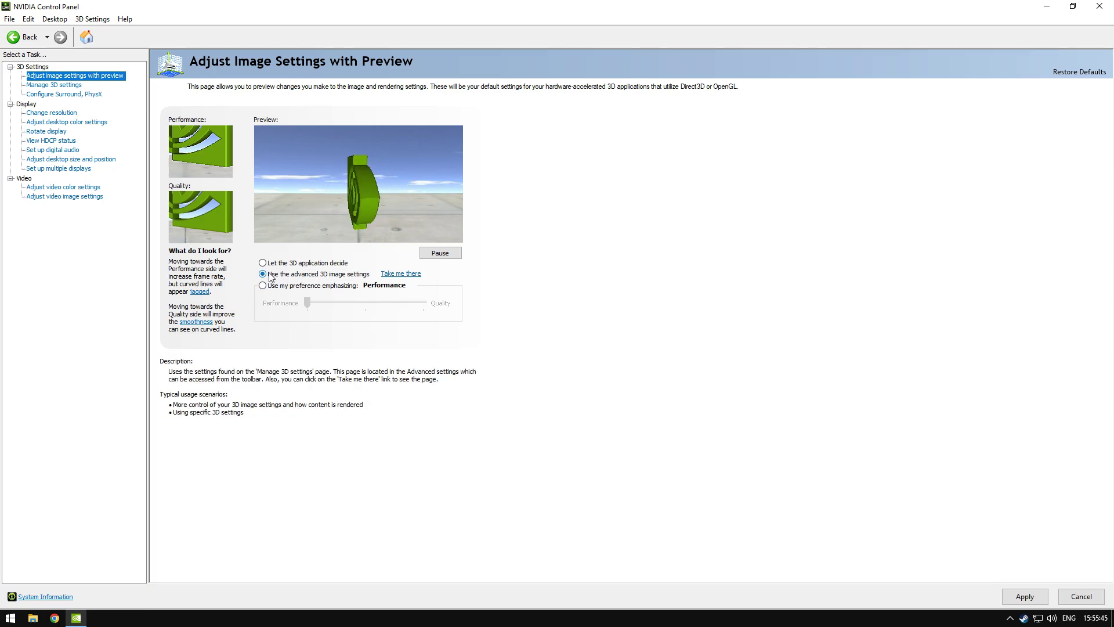
click(413, 277)
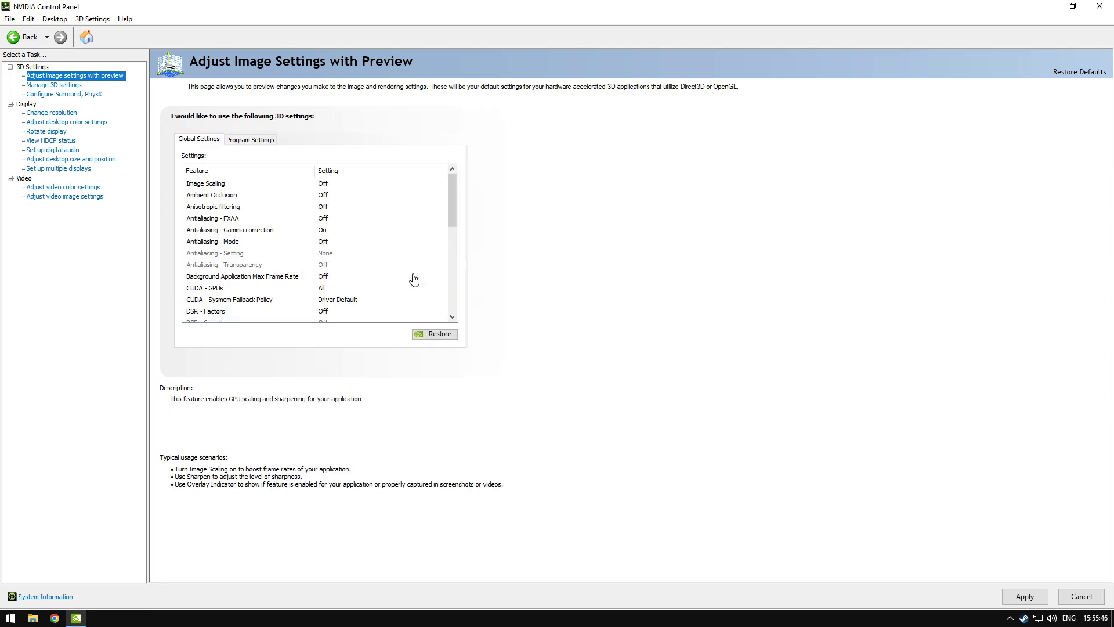
click(253, 141)
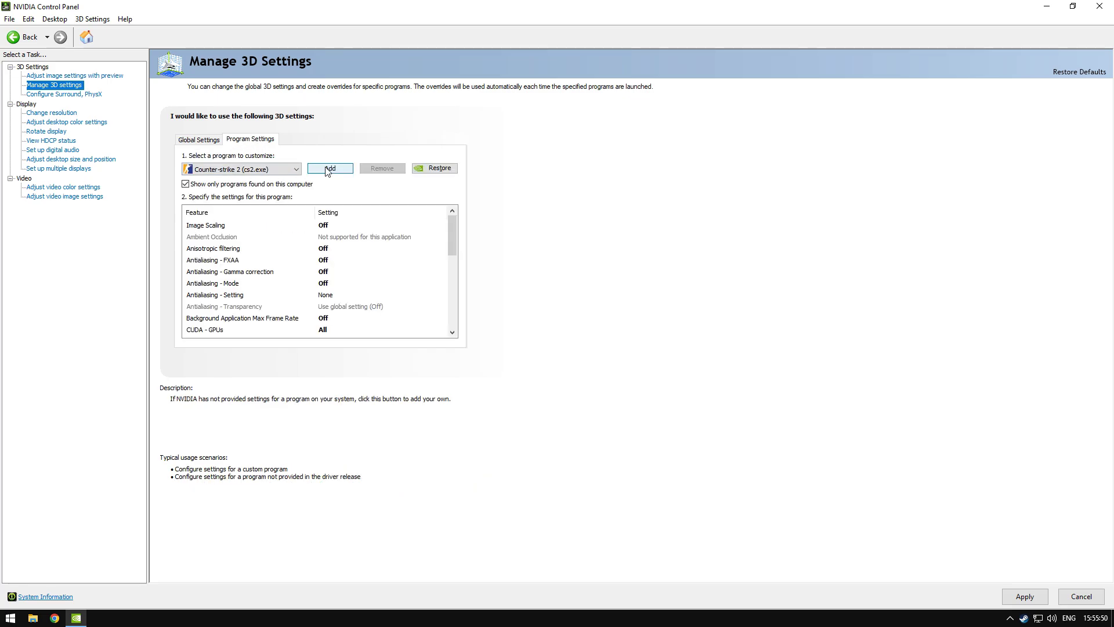
click(291, 170)
click(221, 181)
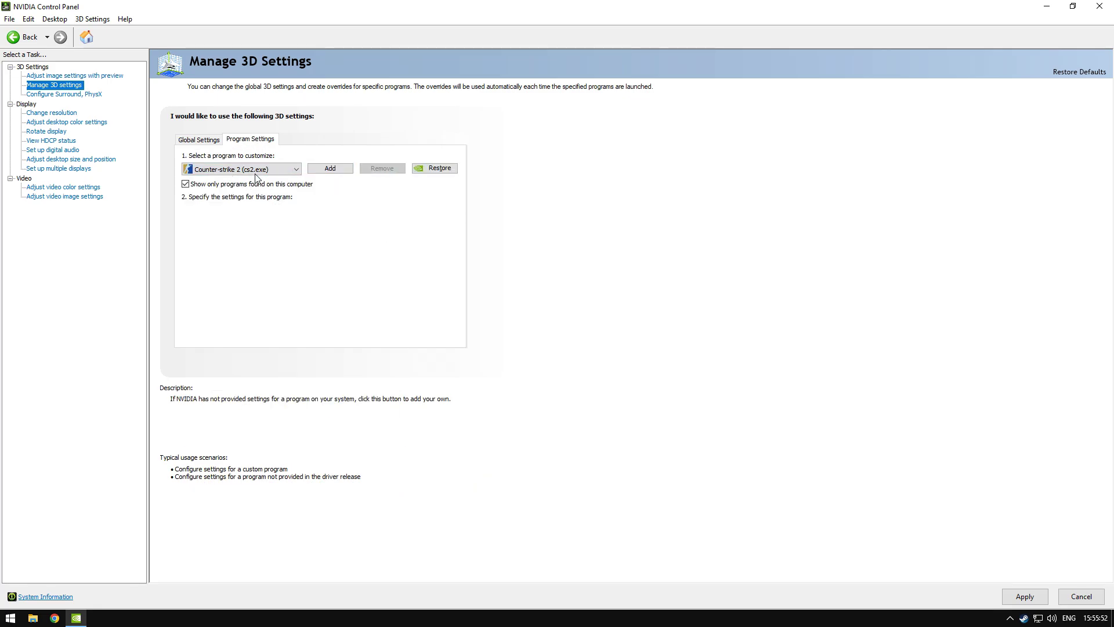
drag(454, 234, 450, 264)
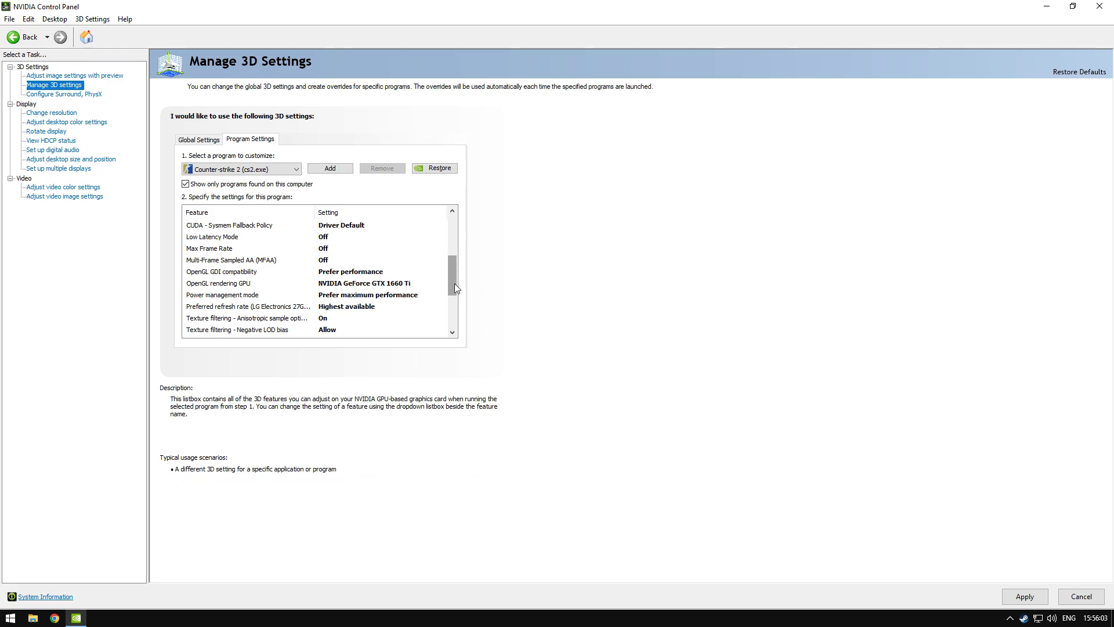
scroll(453, 282, down, 1)
scroll(452, 279, down, 1)
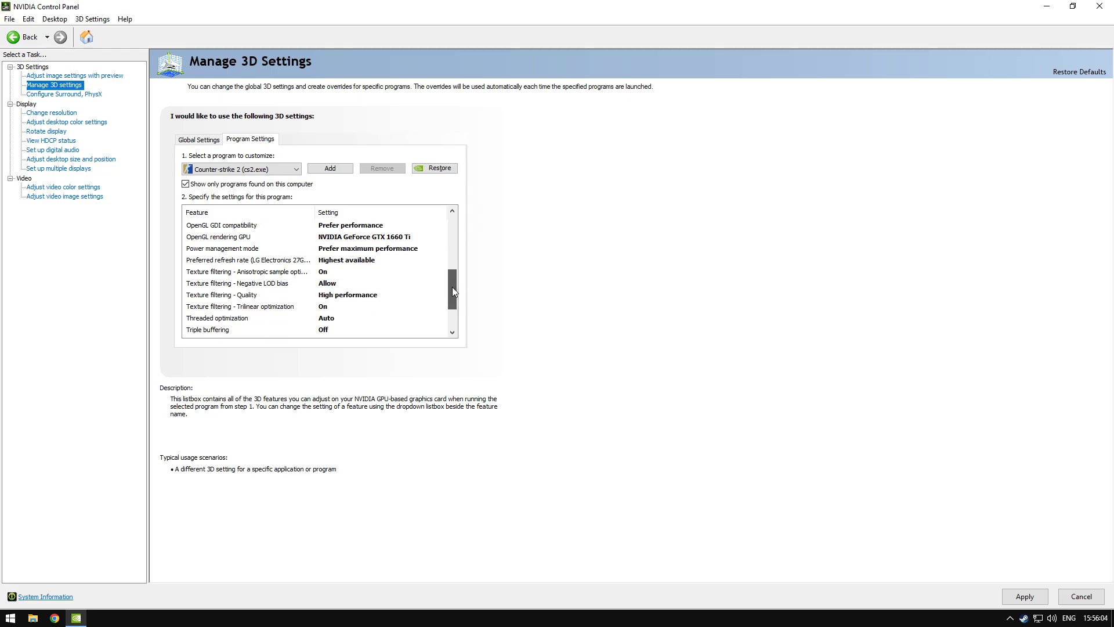
Step: Set Power management to Prefer maximum performance and Texture filtering Quality to High performance, then apply
click(368, 251)
click(363, 288)
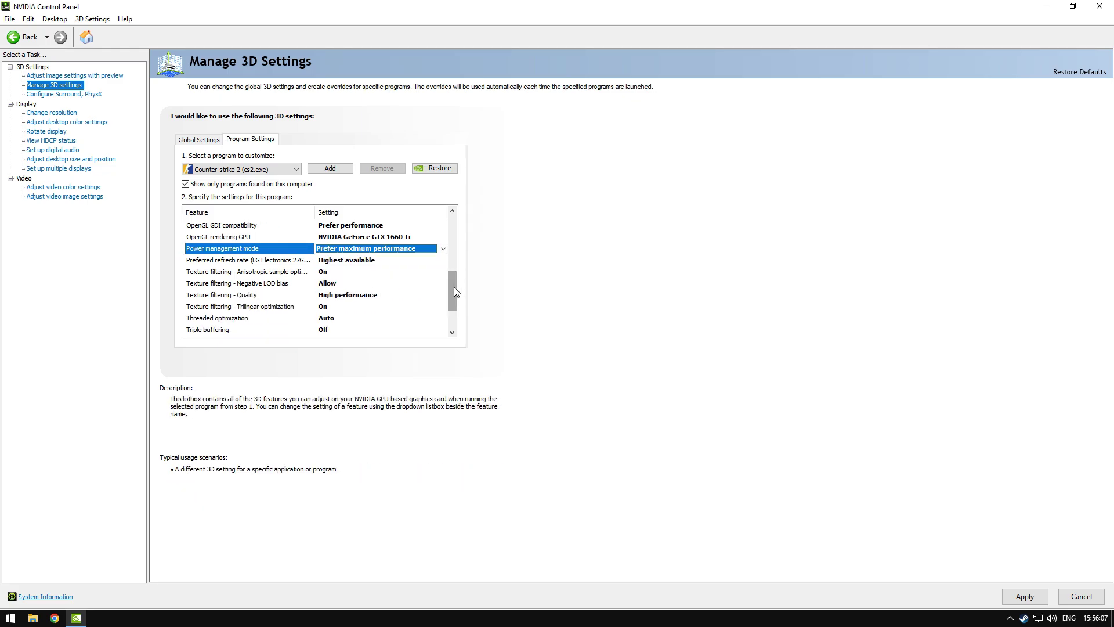
scroll(453, 295, down, 2)
click(359, 249)
click(352, 297)
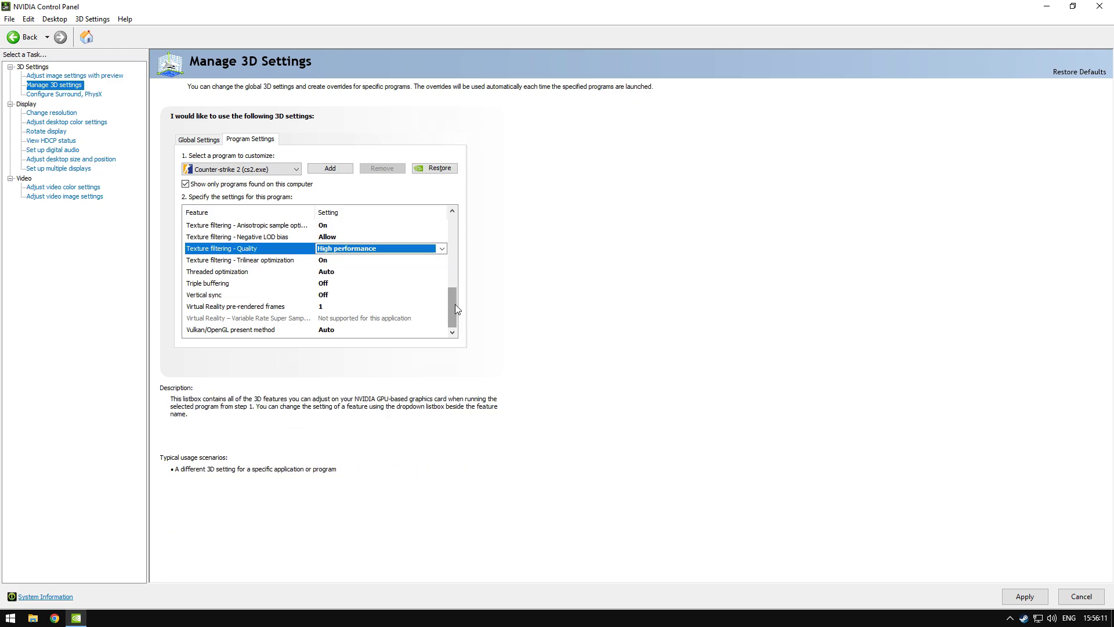
mouse_move(453, 301)
mouse_down()
mouse_move(447, 238)
mouse_move(453, 301)
mouse_up()
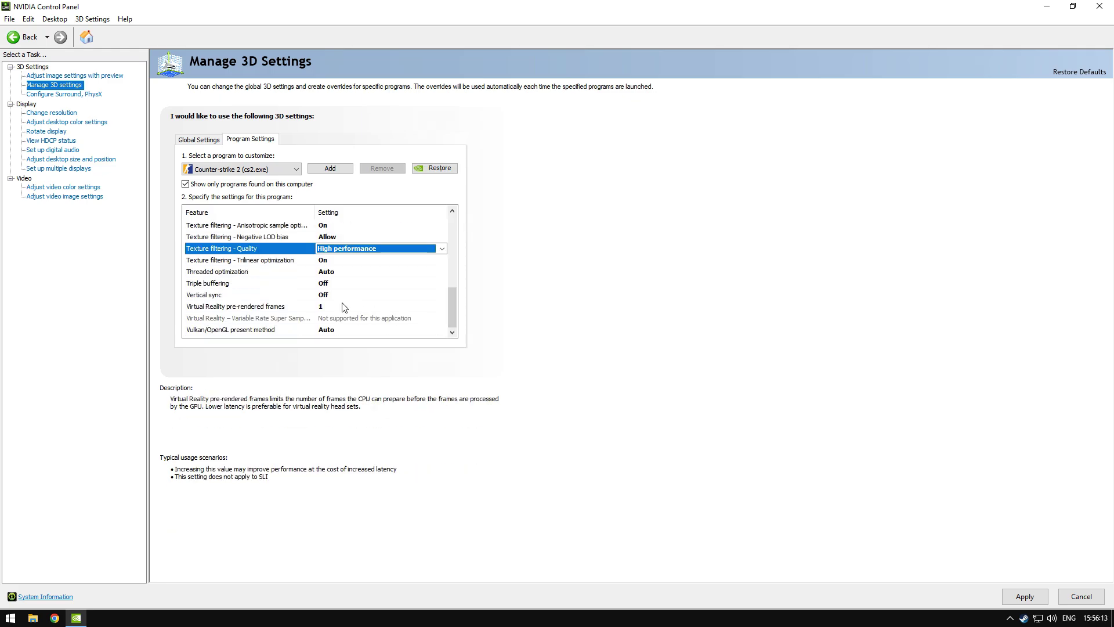
key(Return)
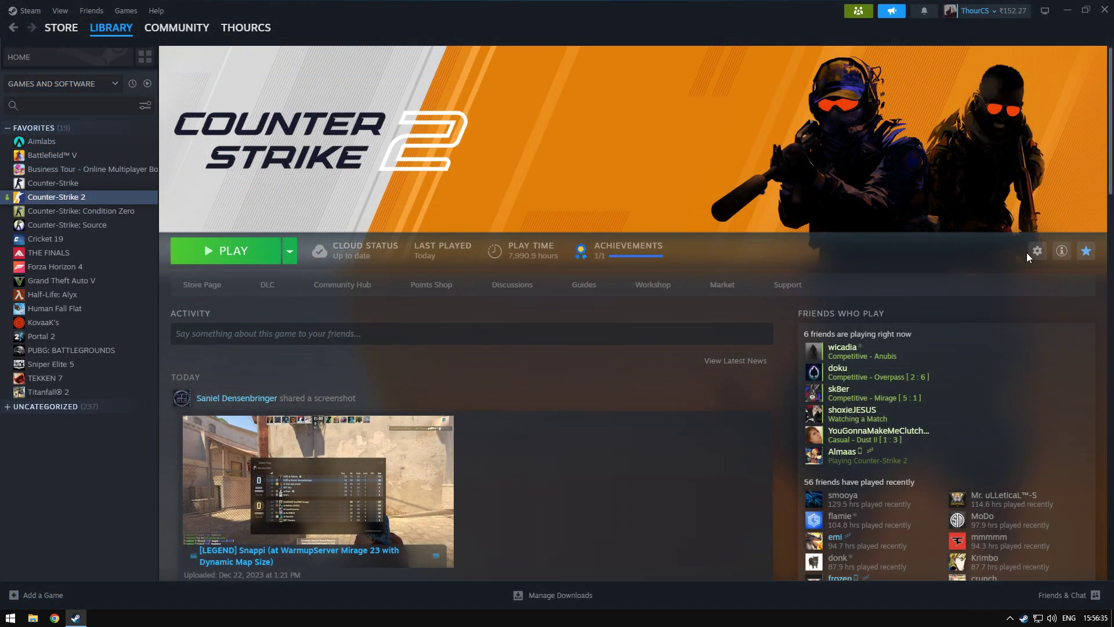
Step: Enter '-threads 7' as Counter-Strike 2's launch option and close the Properties window
click(1036, 251)
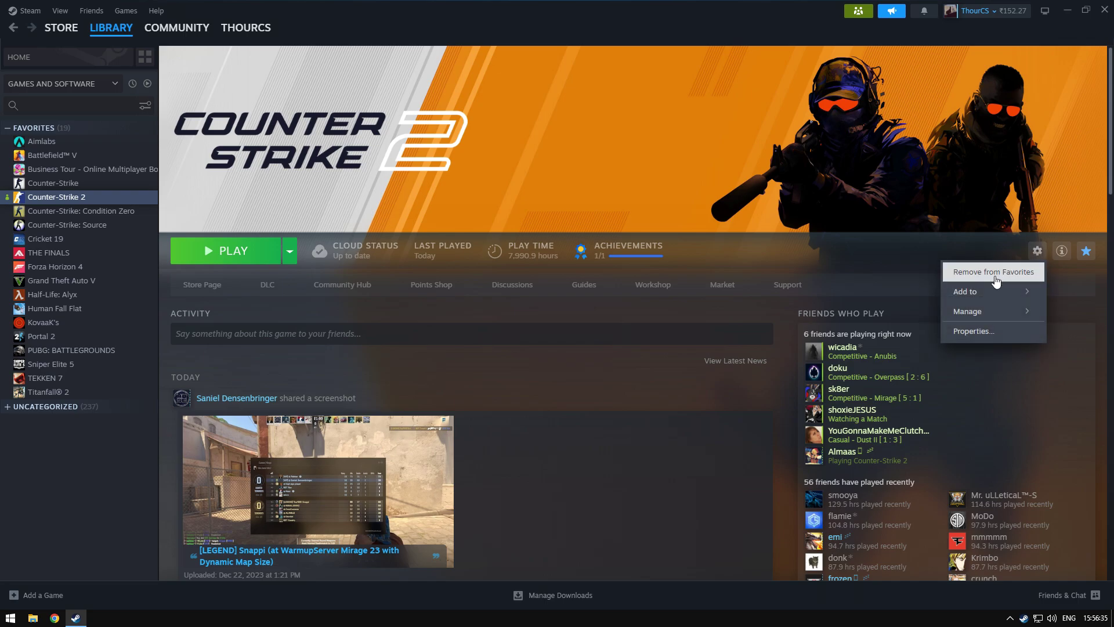
click(973, 332)
scroll(477, 412, down, 1)
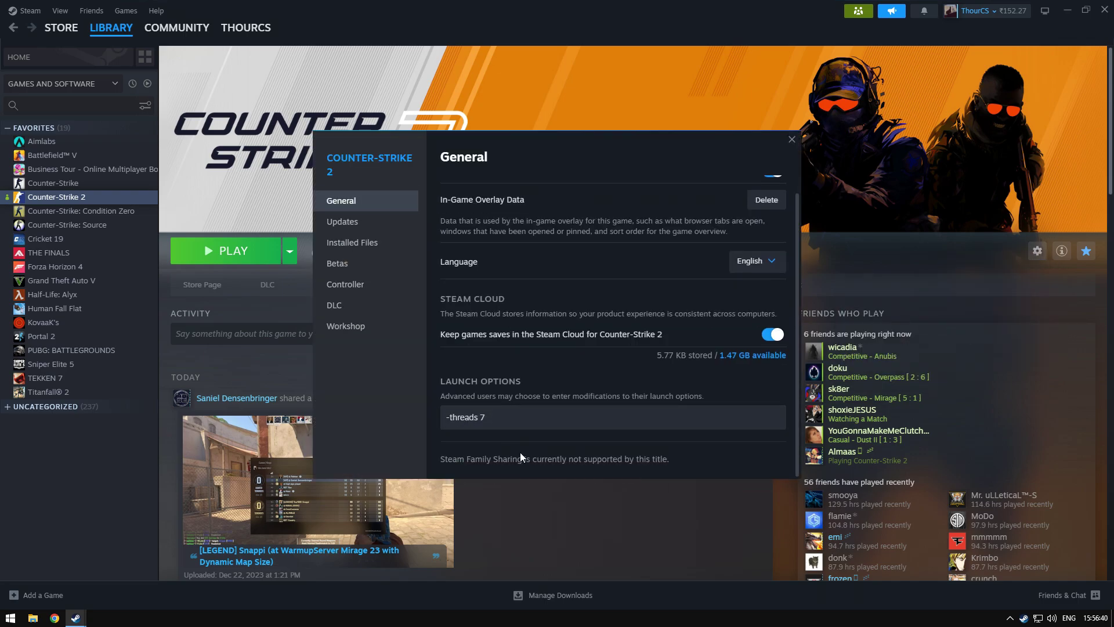
click(536, 428)
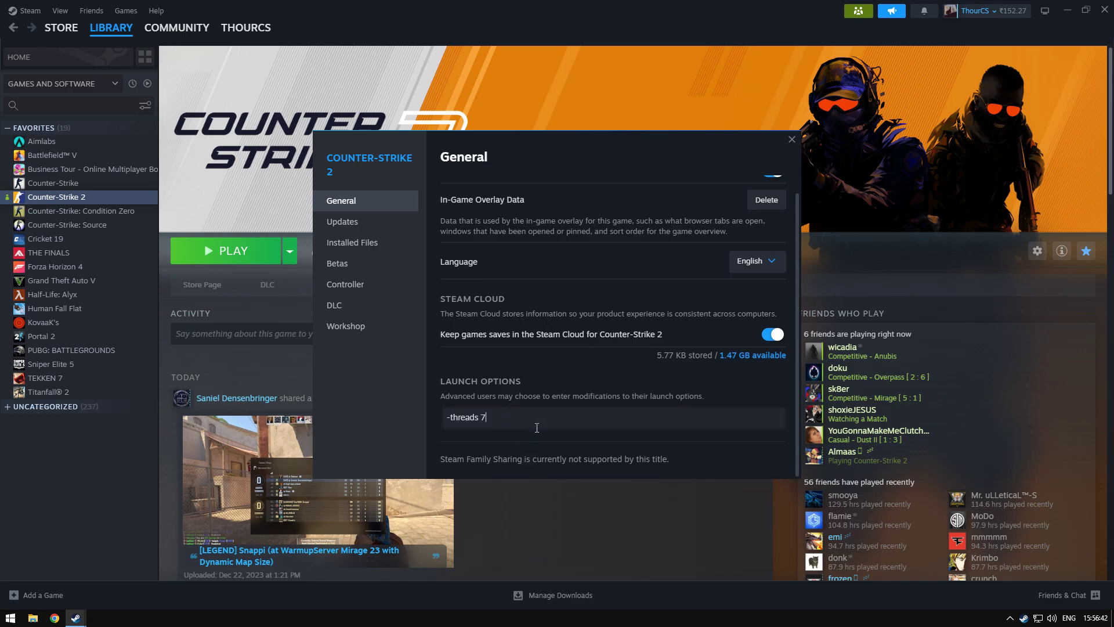
text(-high)
drag(512, 417, 487, 418)
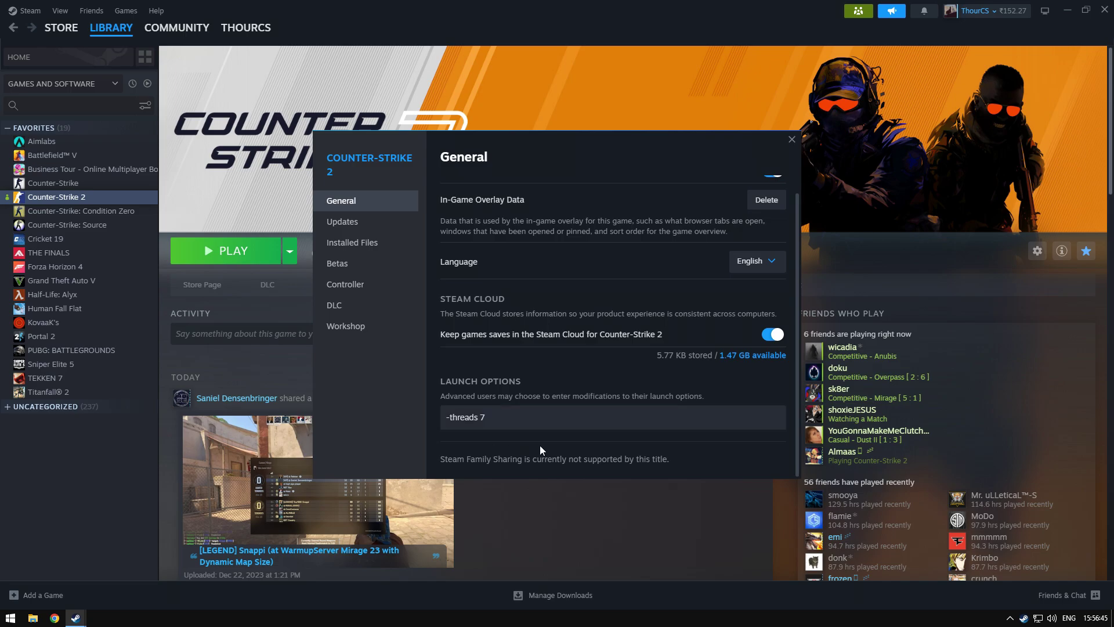
click(791, 140)
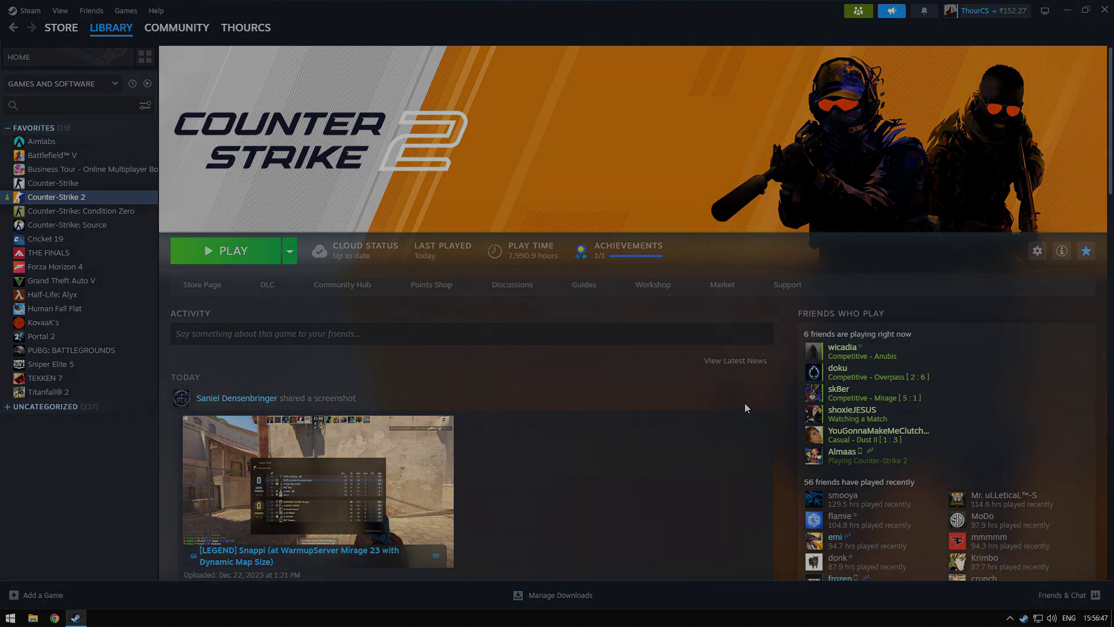